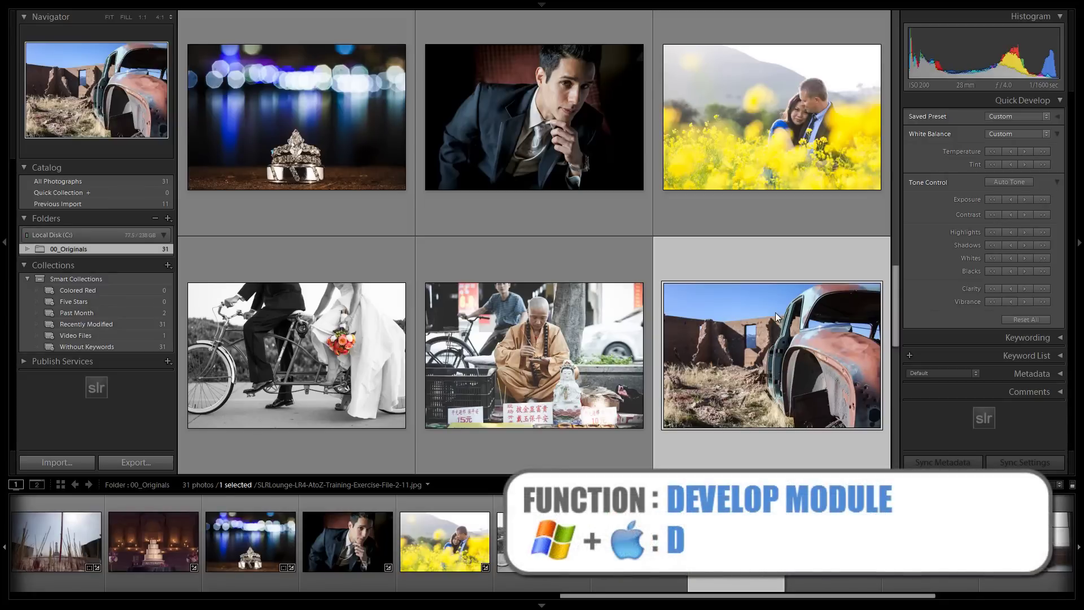
- Open the rusty car photo in the Develop module with the D shortcut
key(d)
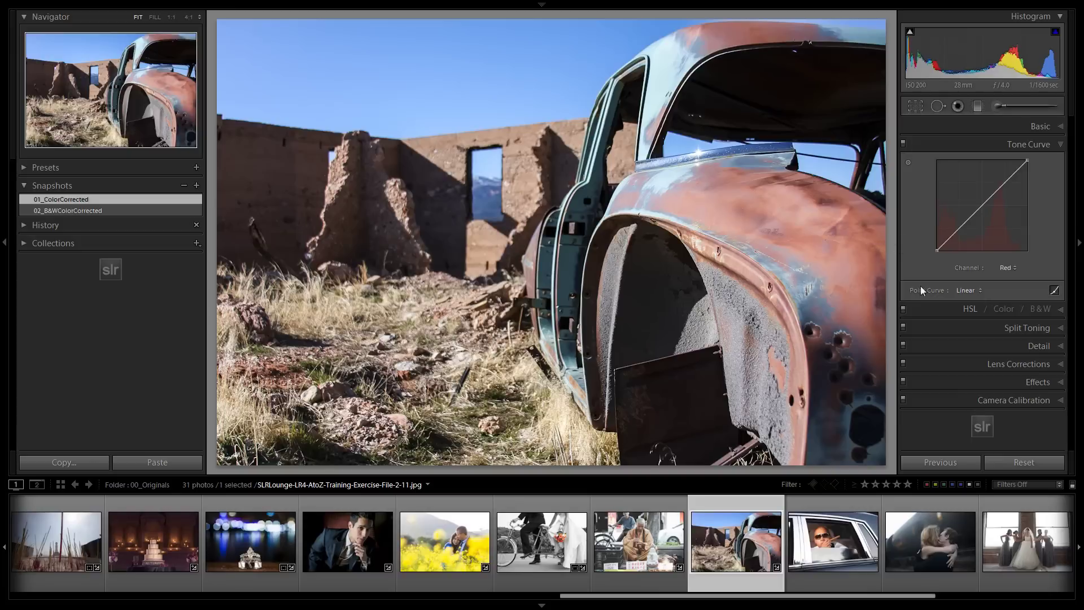
click(989, 152)
click(989, 151)
click(1006, 269)
click(988, 282)
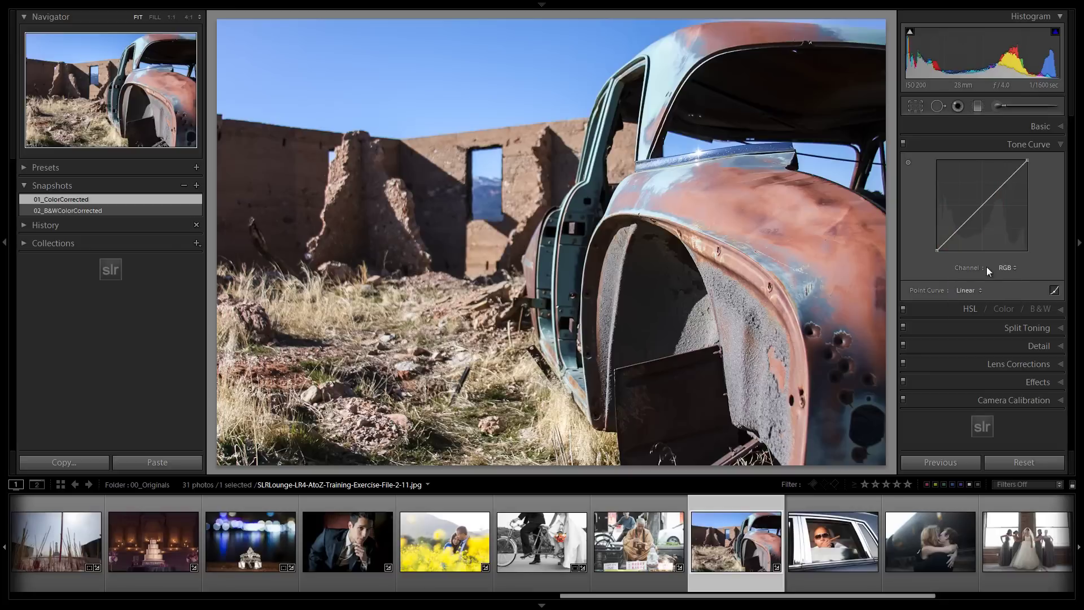
click(967, 290)
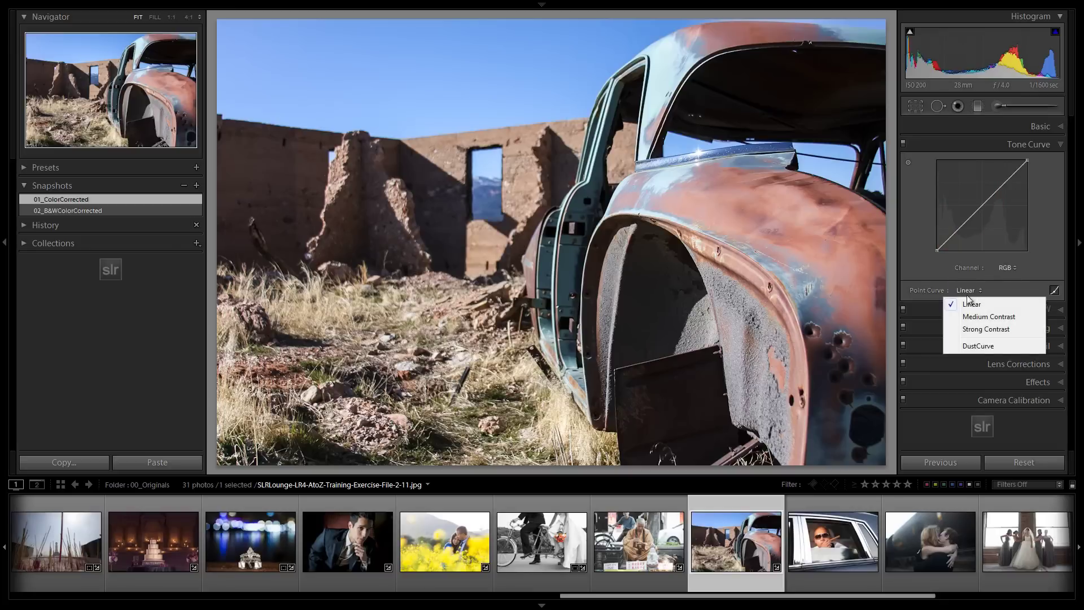
click(981, 305)
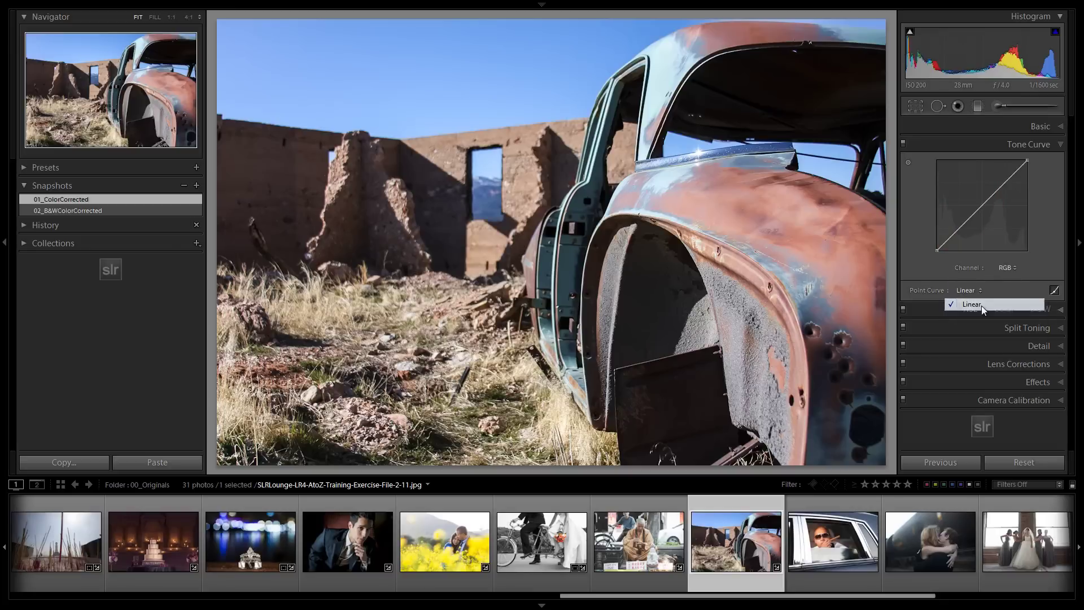
click(1054, 292)
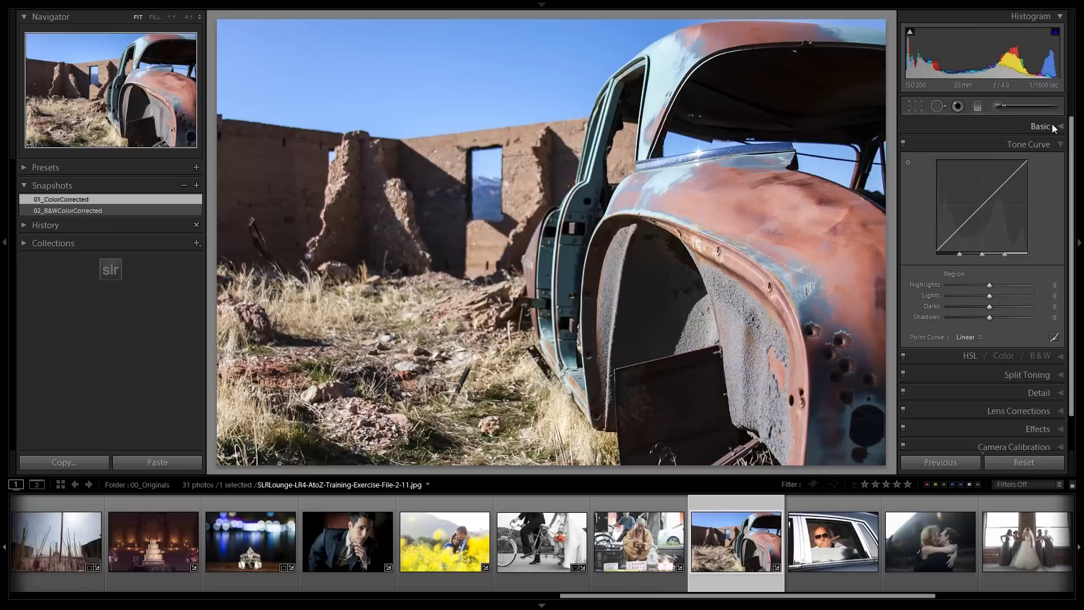
click(1053, 339)
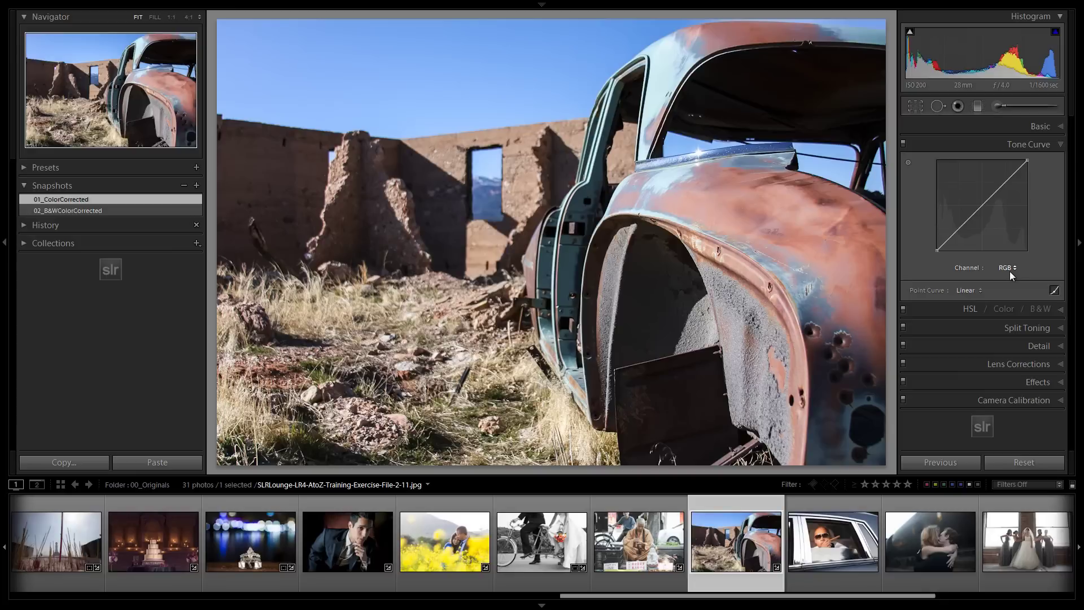
click(1012, 269)
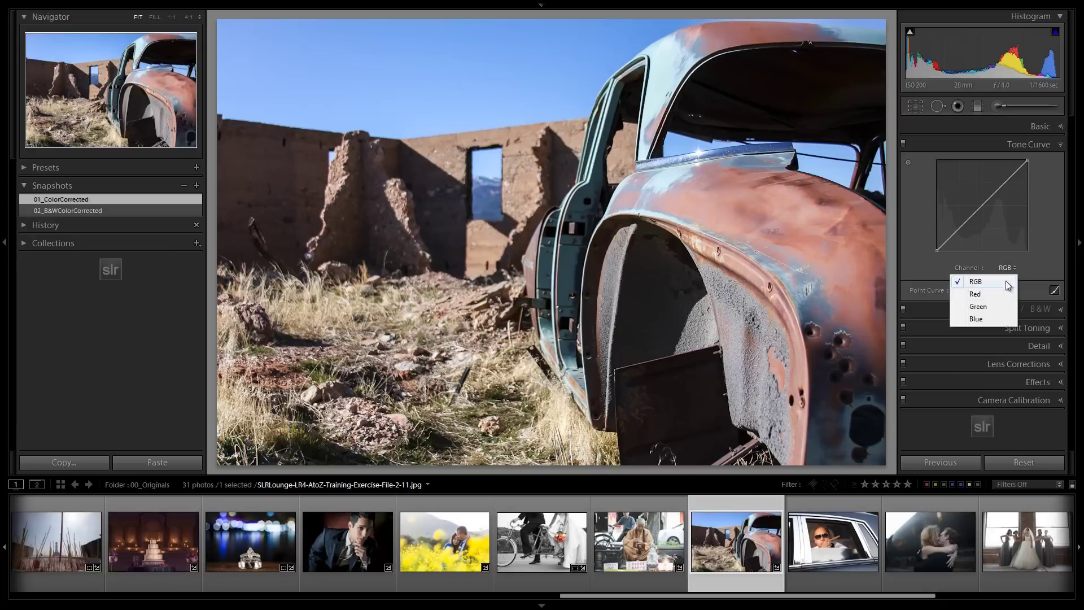
click(981, 294)
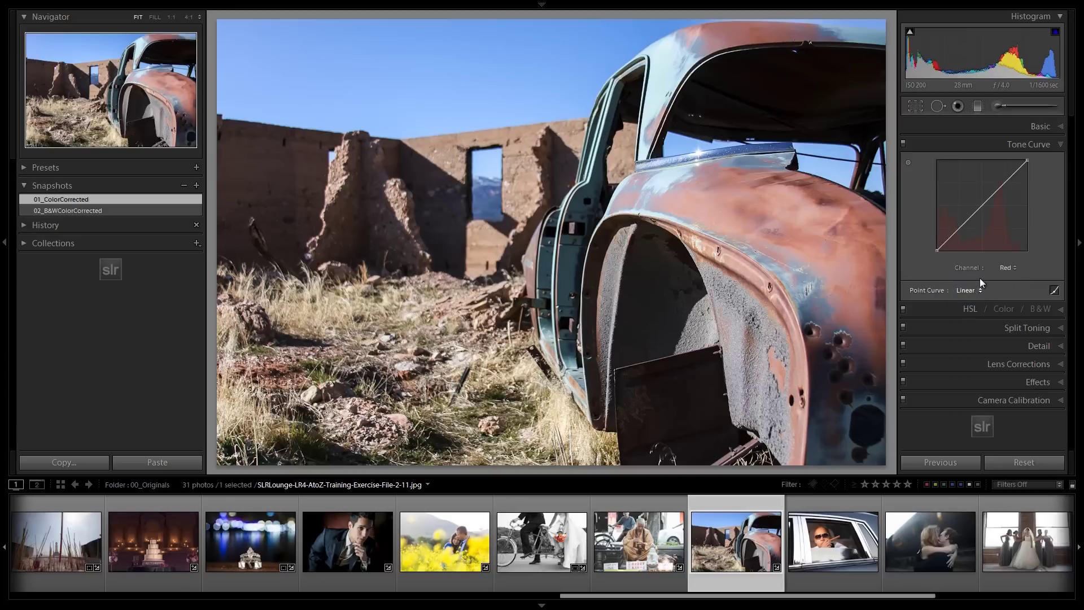
- Shape S-curves on the Red and Green tone curve channels, raising highlights and lowering shadows
drag(1005, 181, 1004, 174)
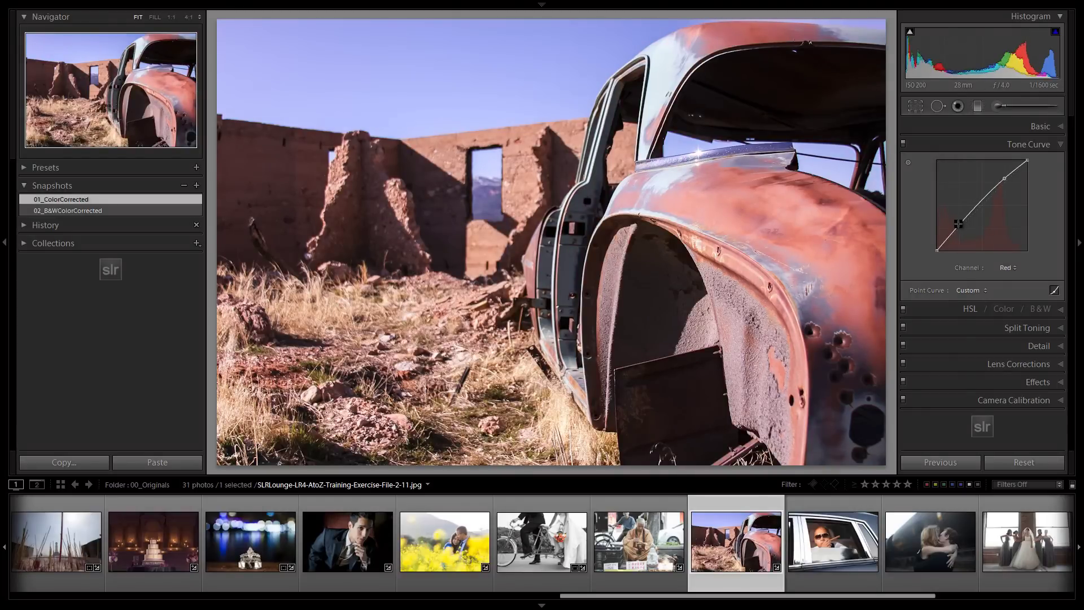
drag(960, 228, 959, 232)
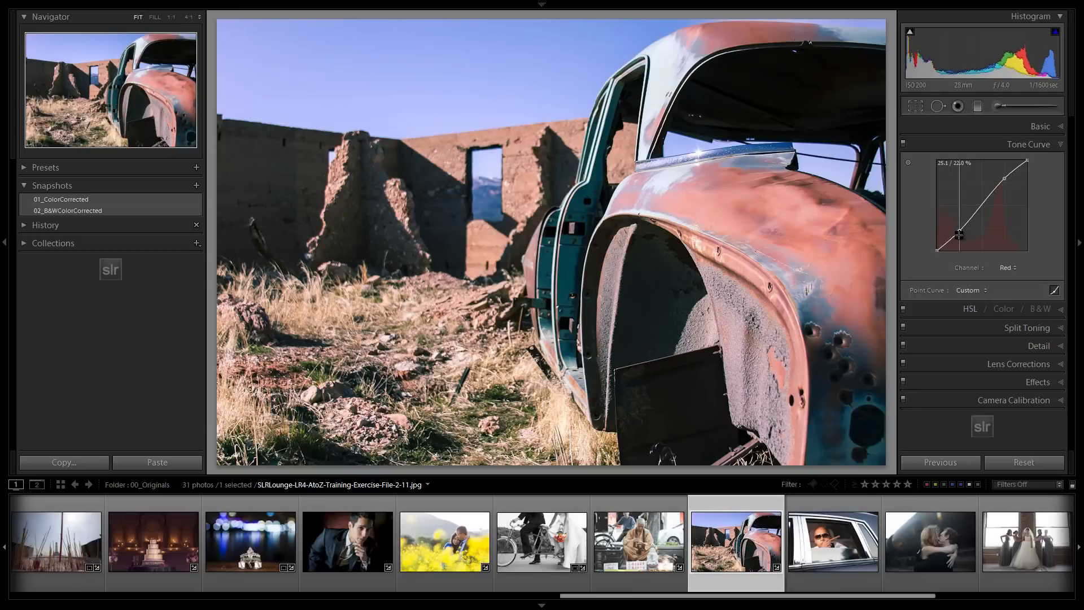
click(1007, 269)
click(985, 305)
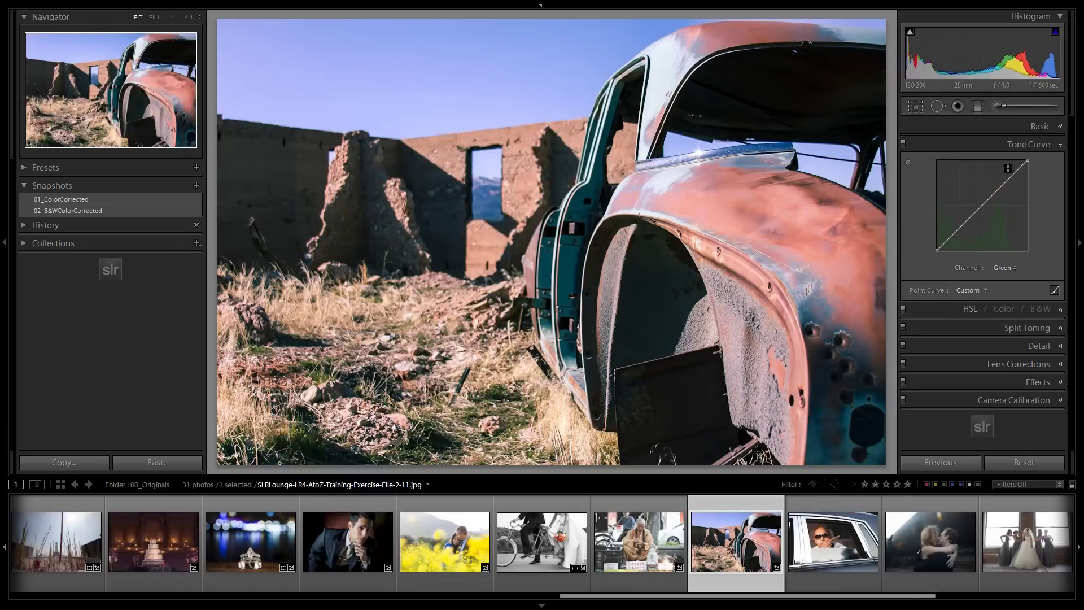
drag(1006, 178, 1005, 180)
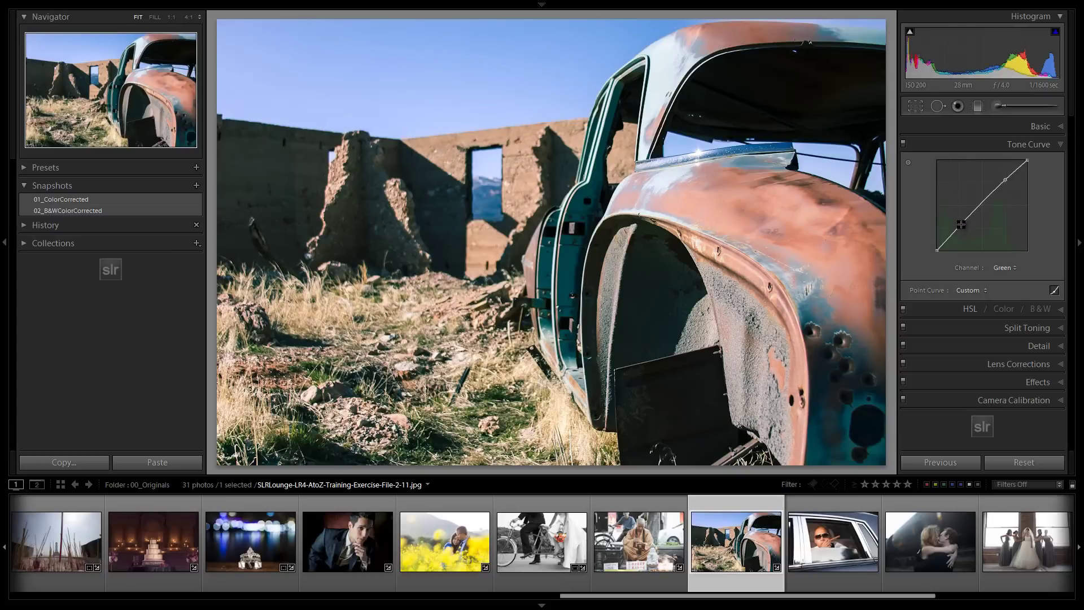
drag(961, 225, 962, 232)
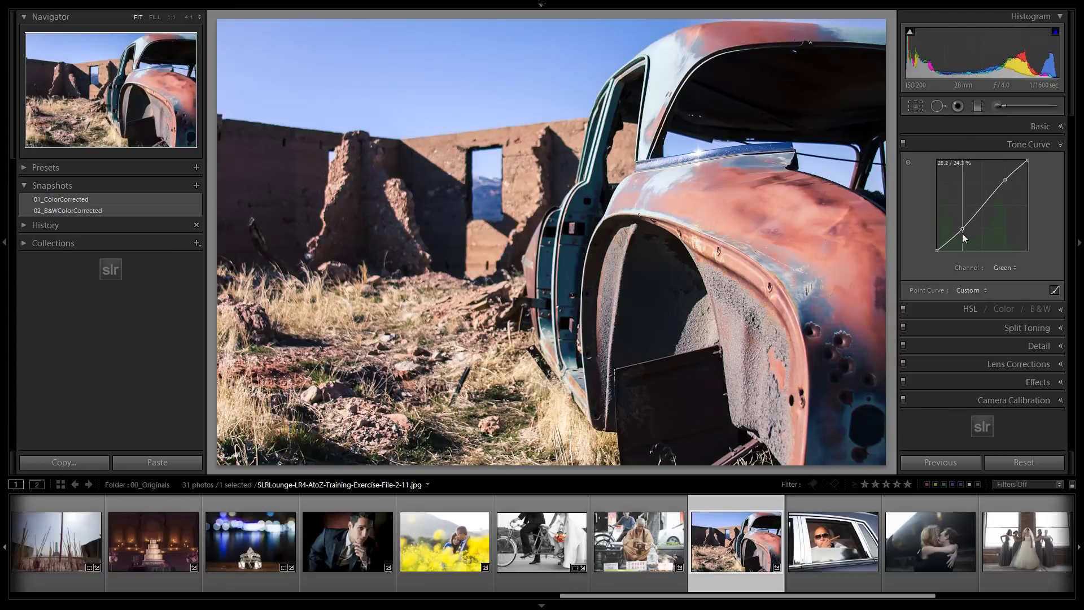
- Give the Blue channel an inverted S-curve by lowering highlights and lifting shadows
click(1005, 267)
click(997, 319)
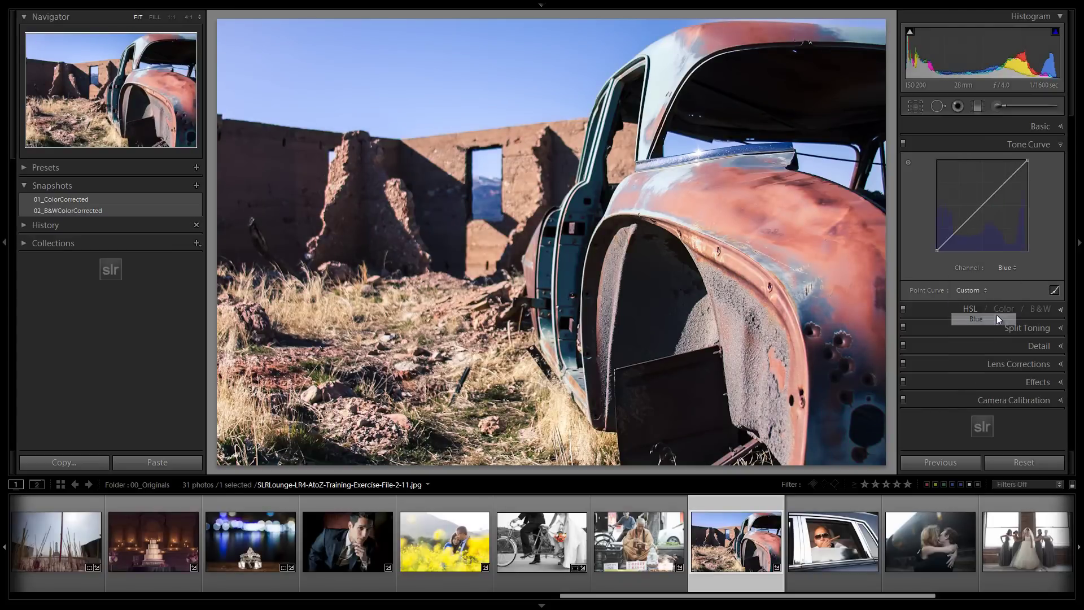
drag(1005, 181, 1006, 187)
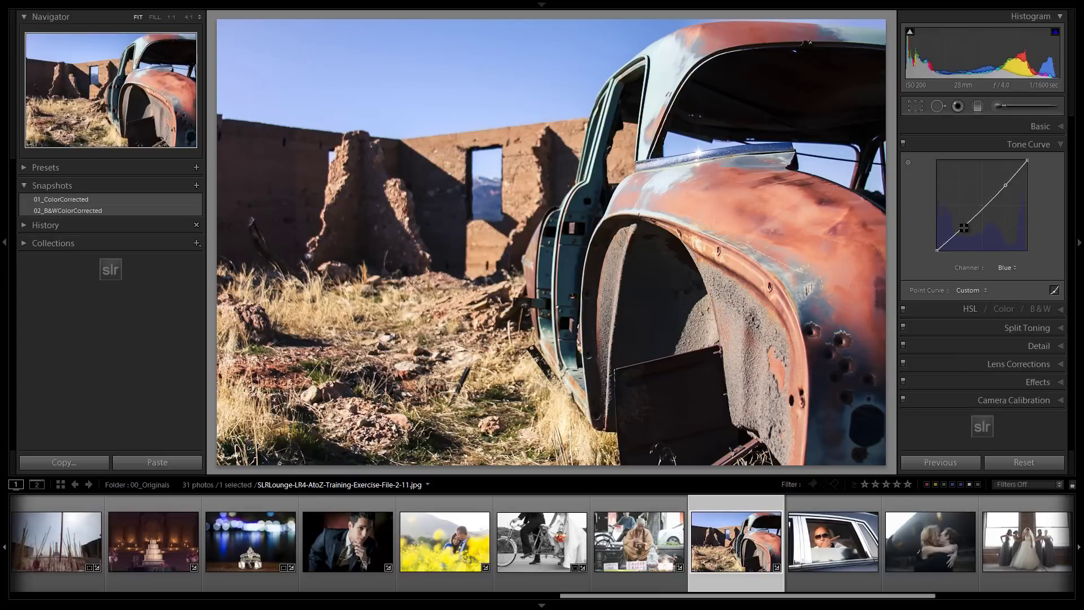
drag(959, 227, 960, 214)
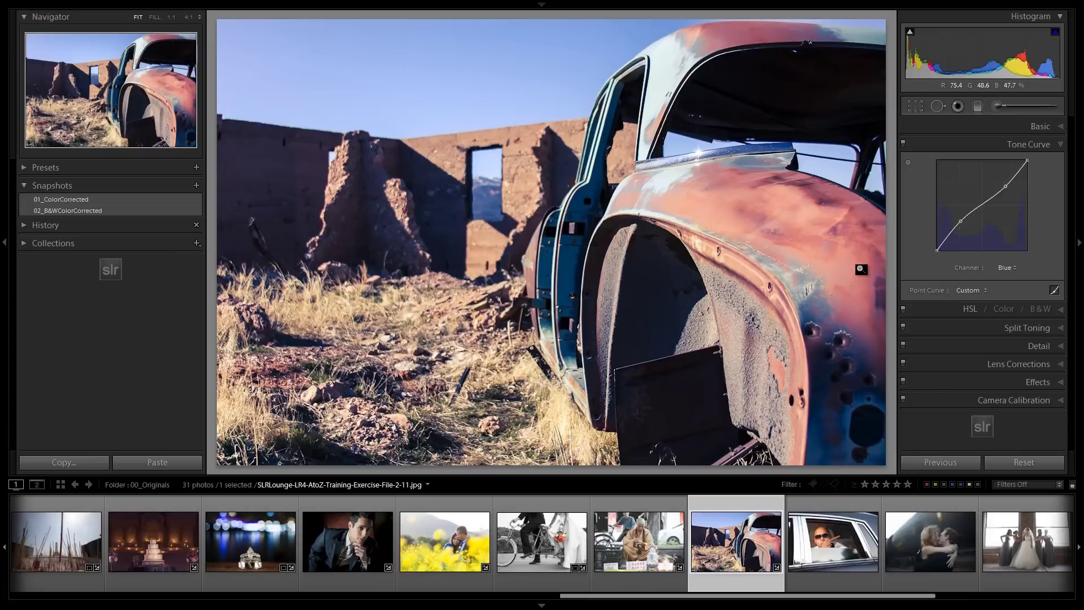
click(1013, 270)
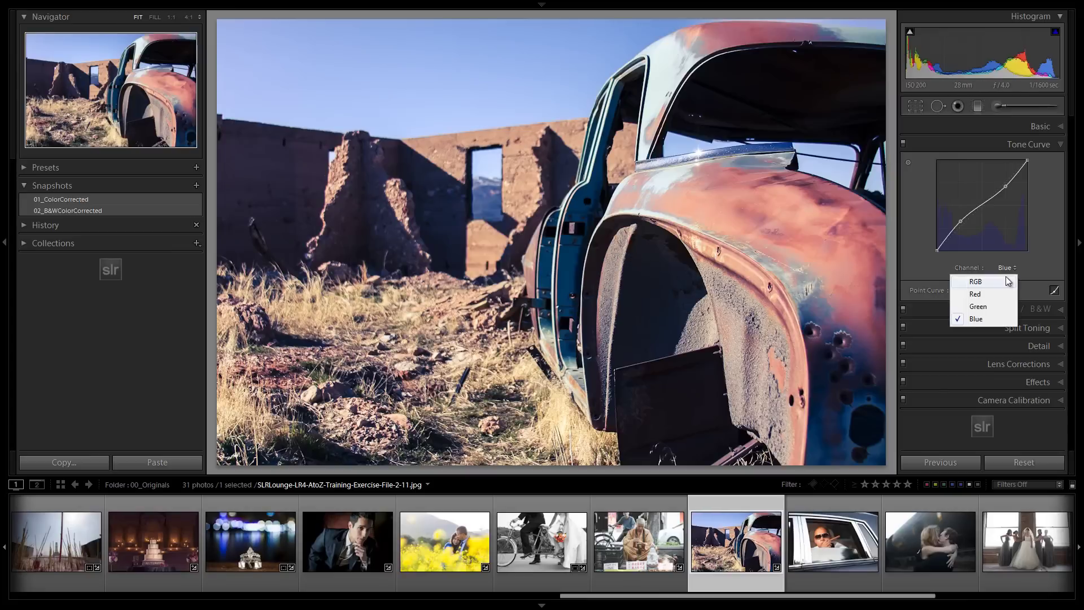
- On the RGB curve, lift the black point, lower the shadows, raise the midtones and pull the highlights down
click(1003, 282)
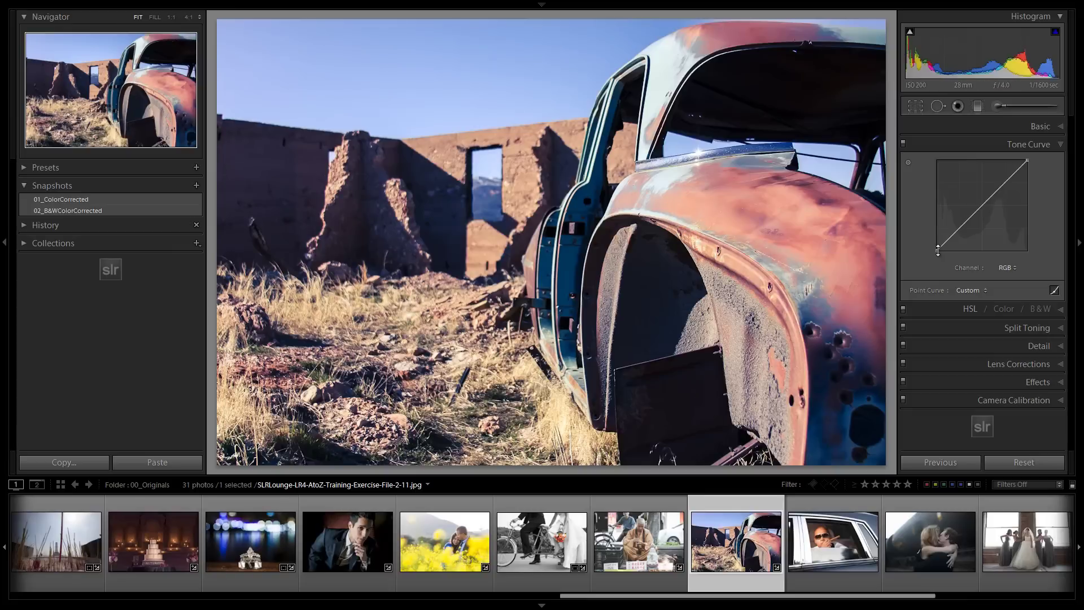
drag(938, 250, 936, 215)
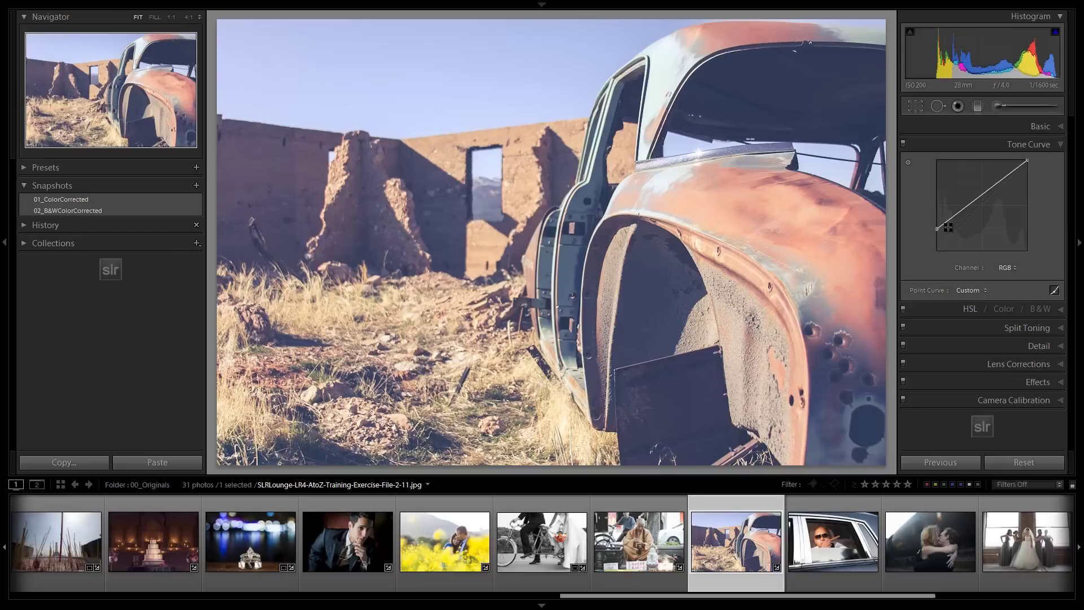
click(948, 220)
drag(948, 223, 944, 236)
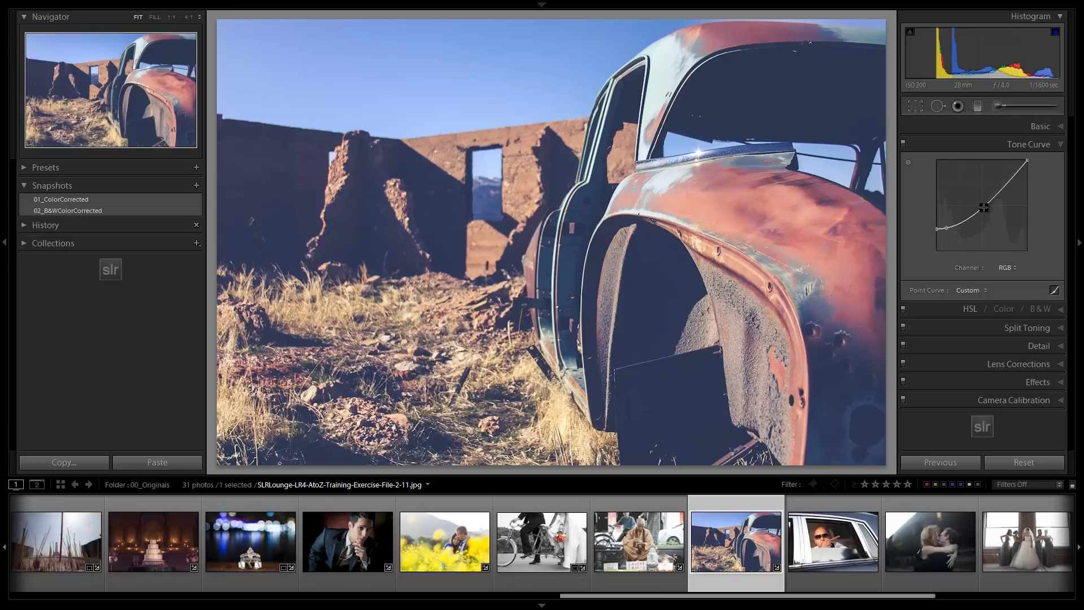
drag(983, 208, 981, 202)
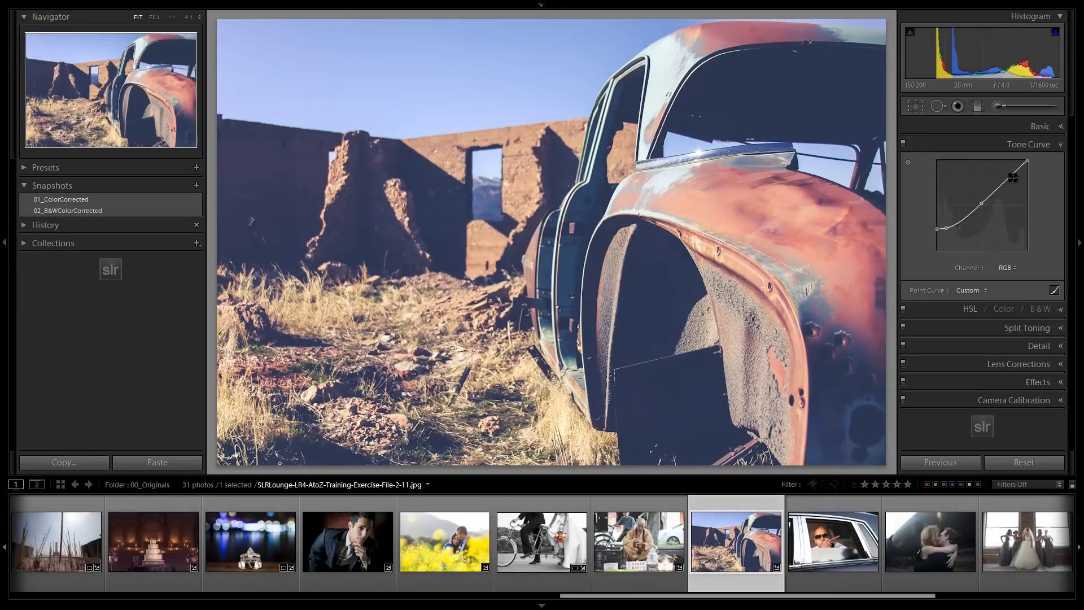
drag(1013, 173, 1020, 174)
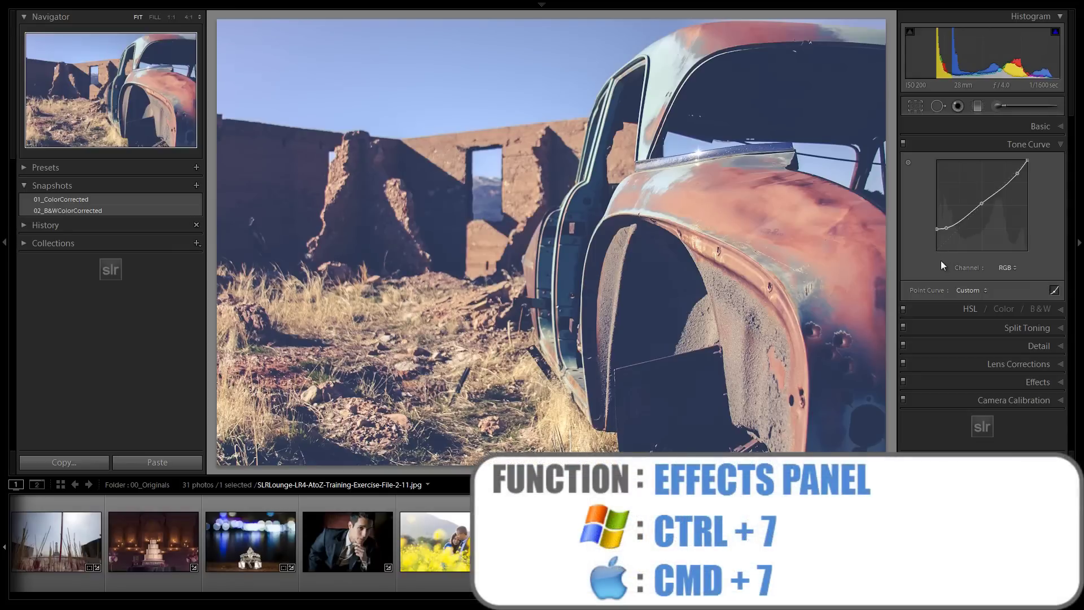
- Add film grain in Effects and zoom to 1:1 on the car's chrome trim
key(ctrl+7)
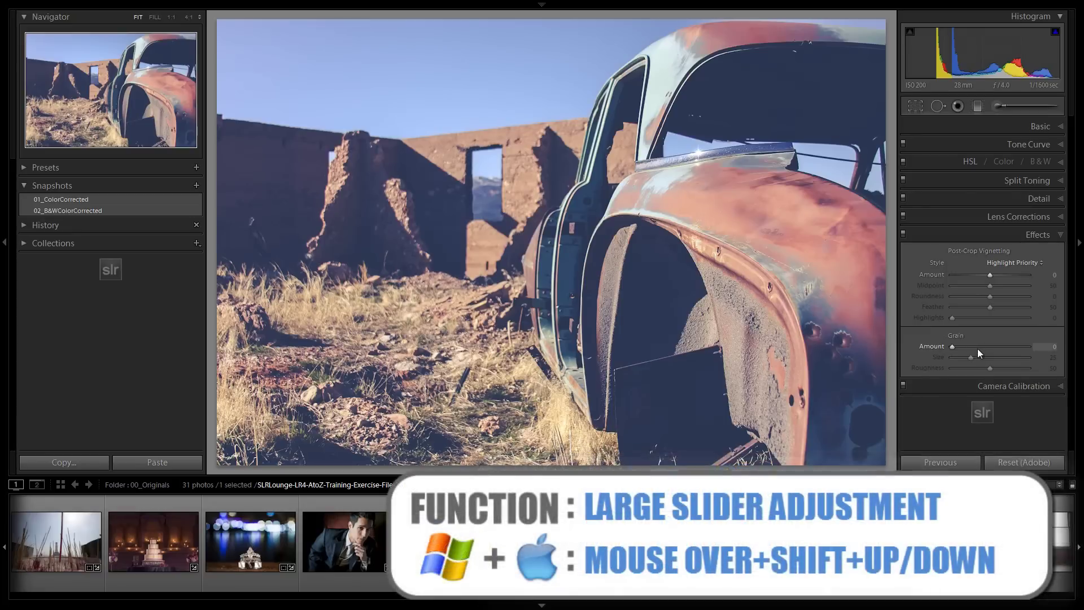
key(shift+Up)
key(shift+Up)
key(shift+Up)
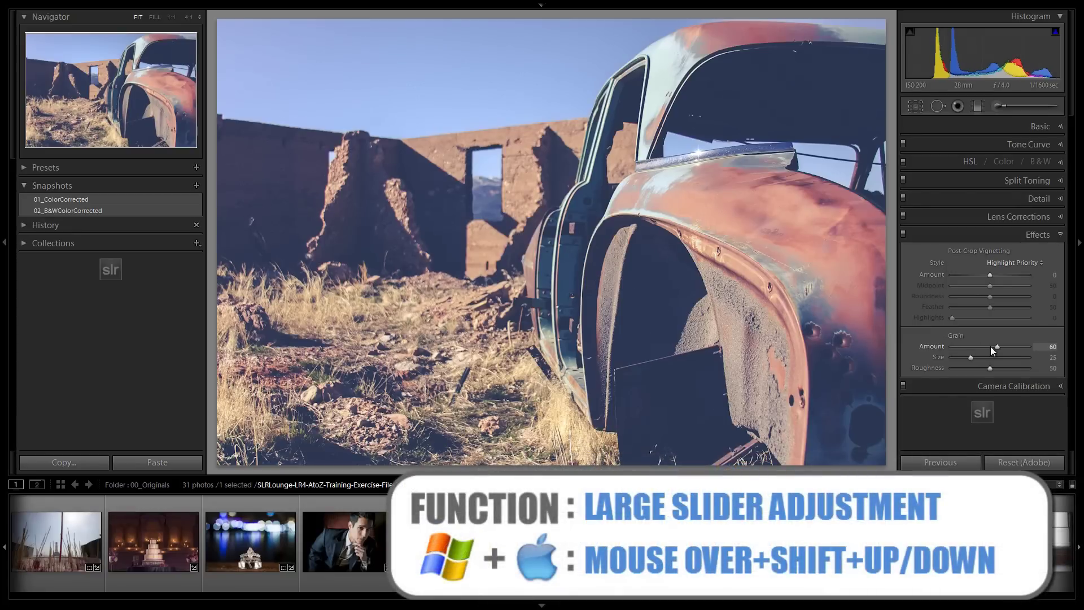
key(shift+Up)
key(shift+Up)
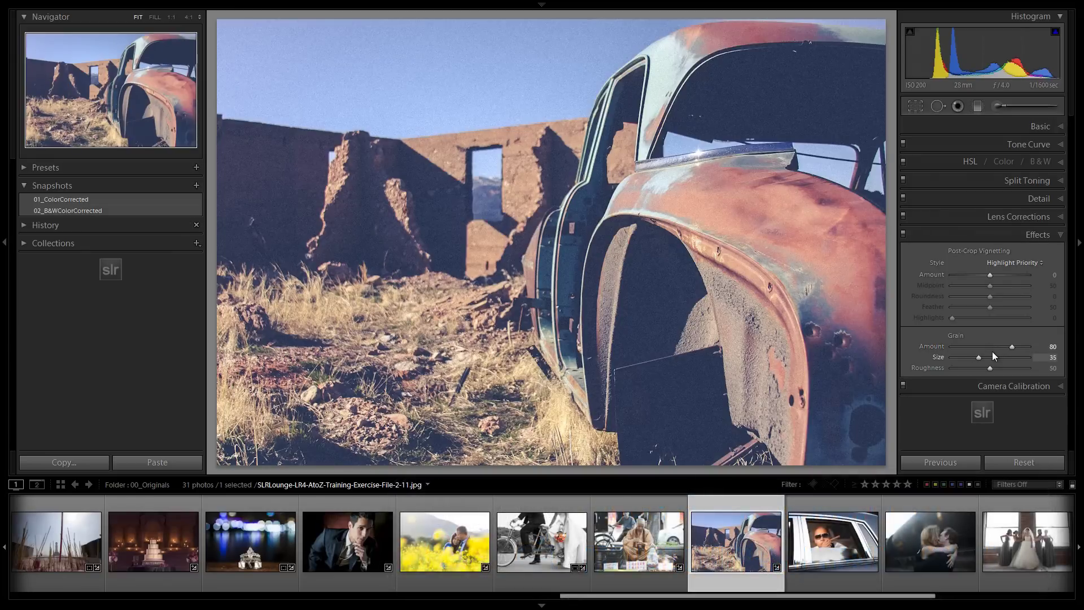
click(742, 151)
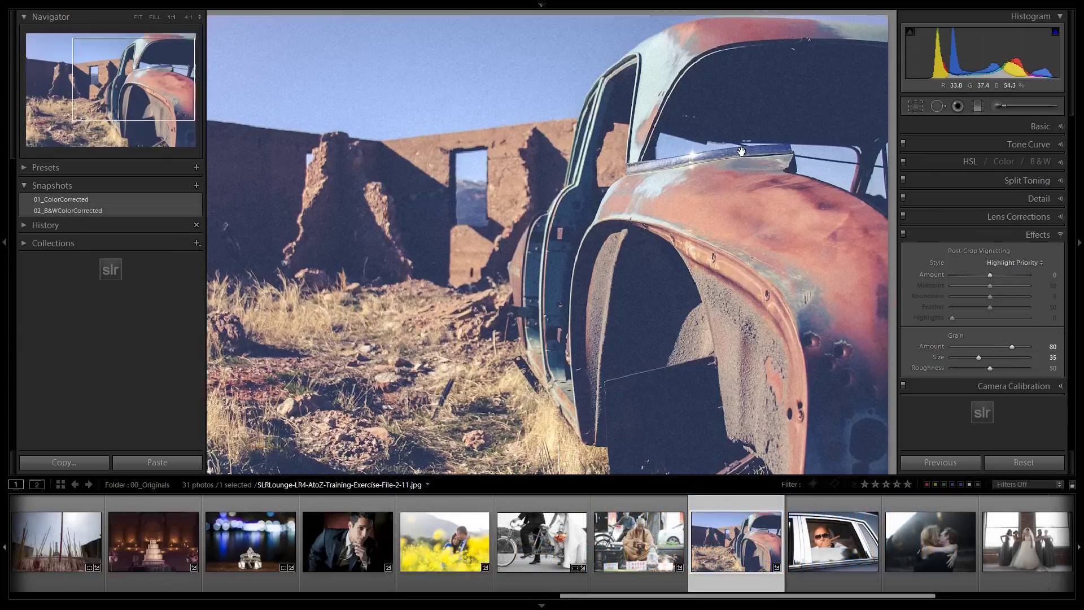
key(ctrl+equal)
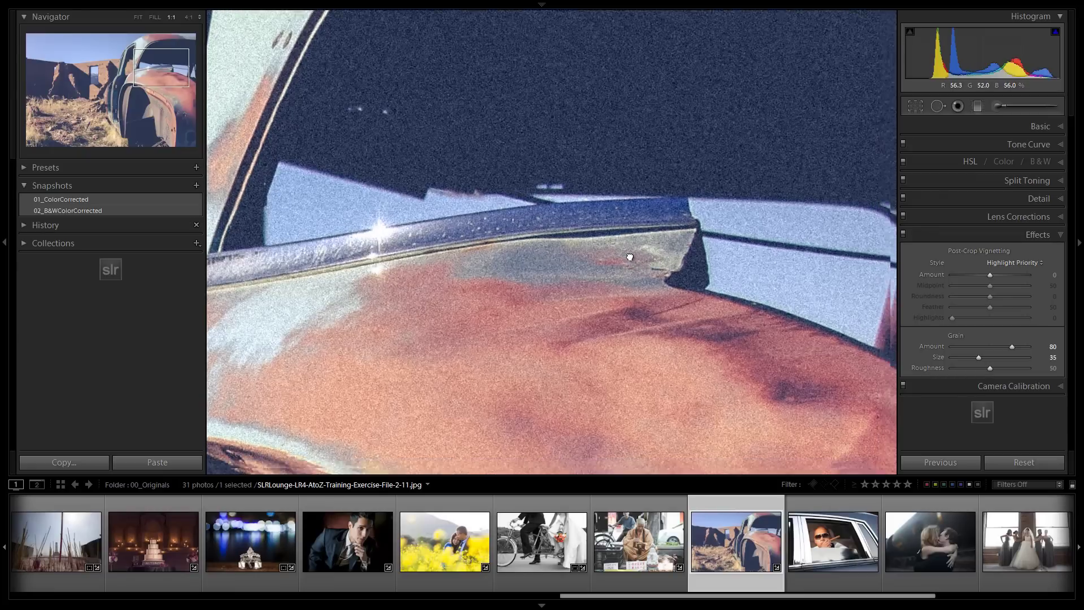
mouse_move(631, 257)
mouse_down()
mouse_move(685, 255)
mouse_move(649, 254)
mouse_move(649, 314)
mouse_move(614, 267)
mouse_up()
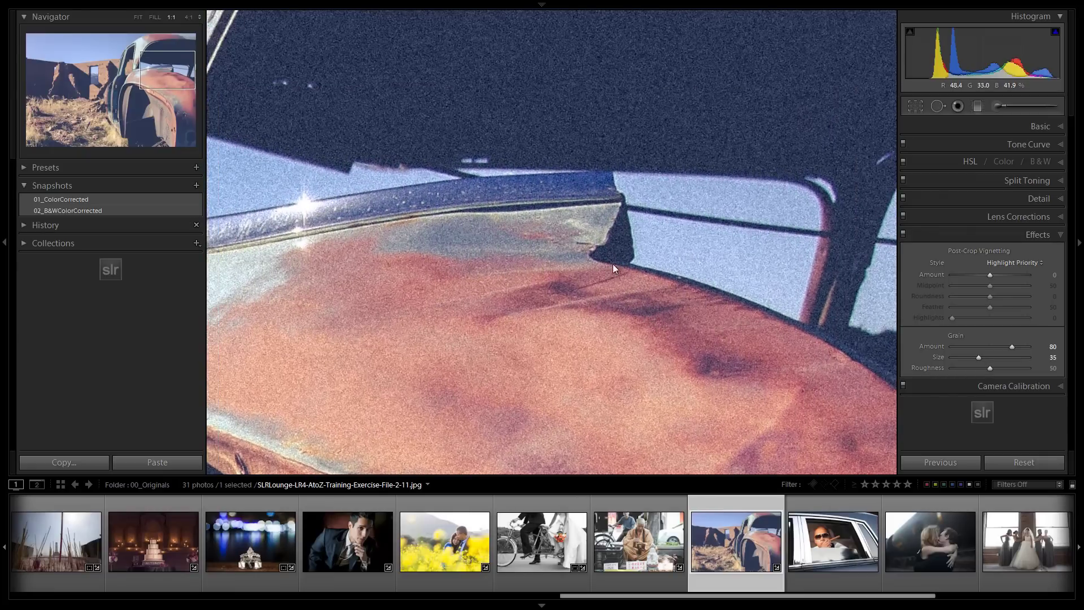
click(615, 267)
click(731, 171)
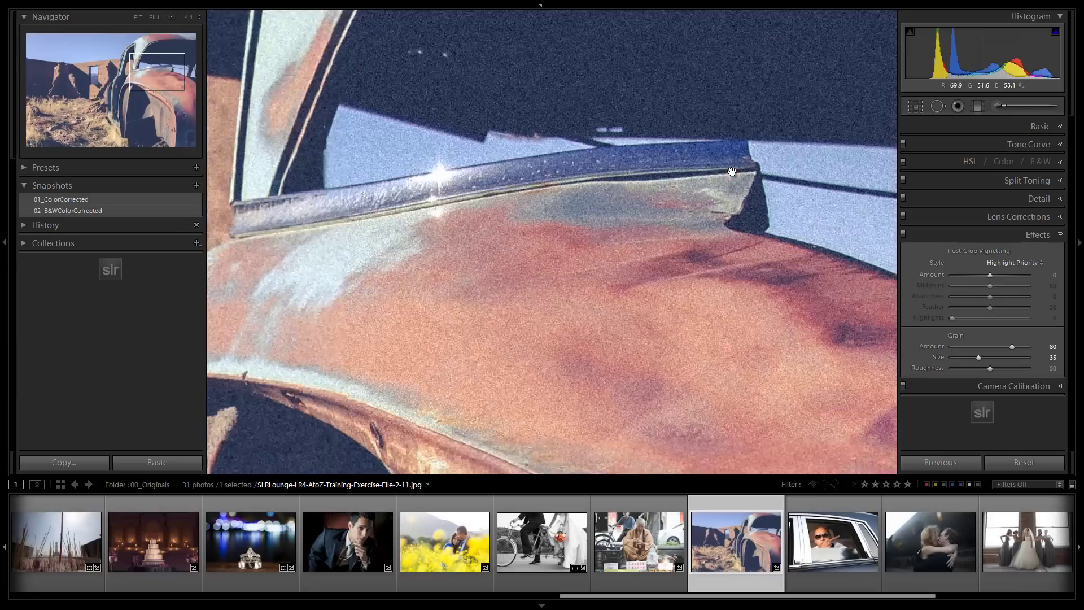
drag(731, 171, 665, 282)
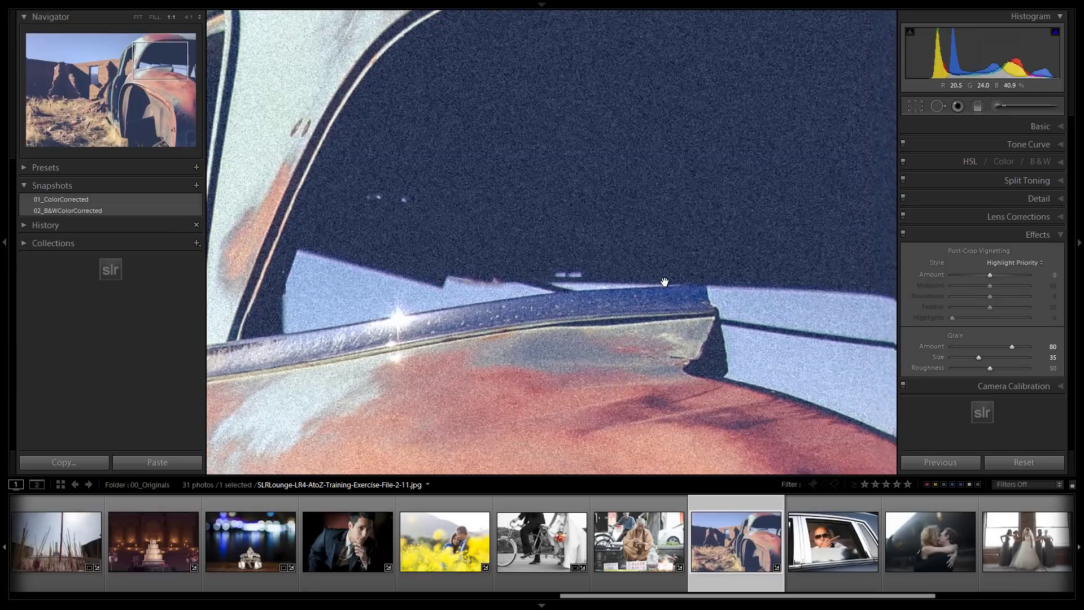
- Set grain Amount to 70 and Roughness to 60, then fit the whole car in view
drag(974, 346, 1014, 346)
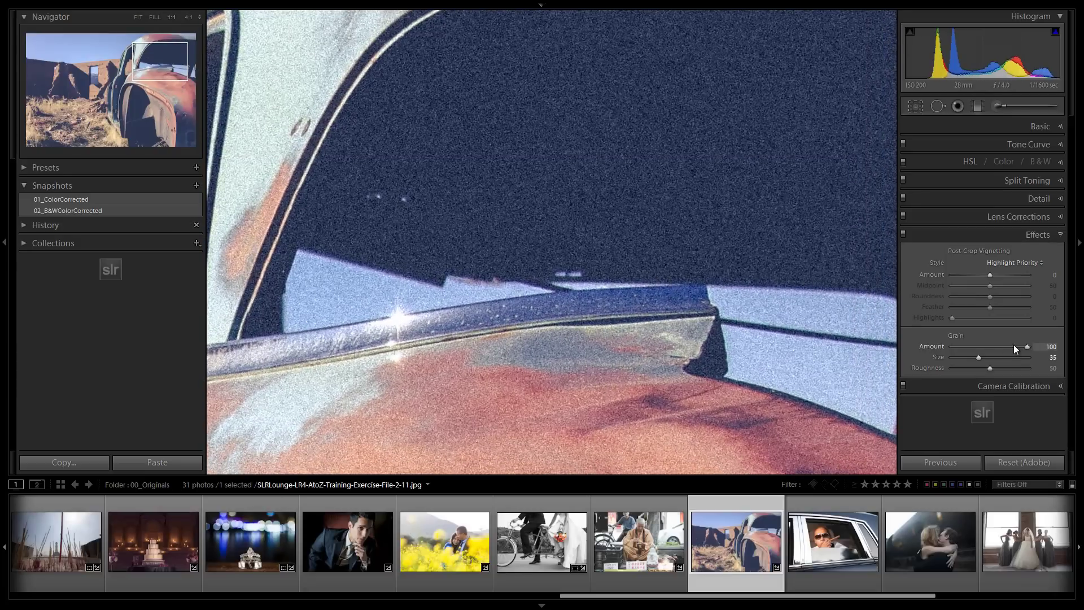
click(1014, 346)
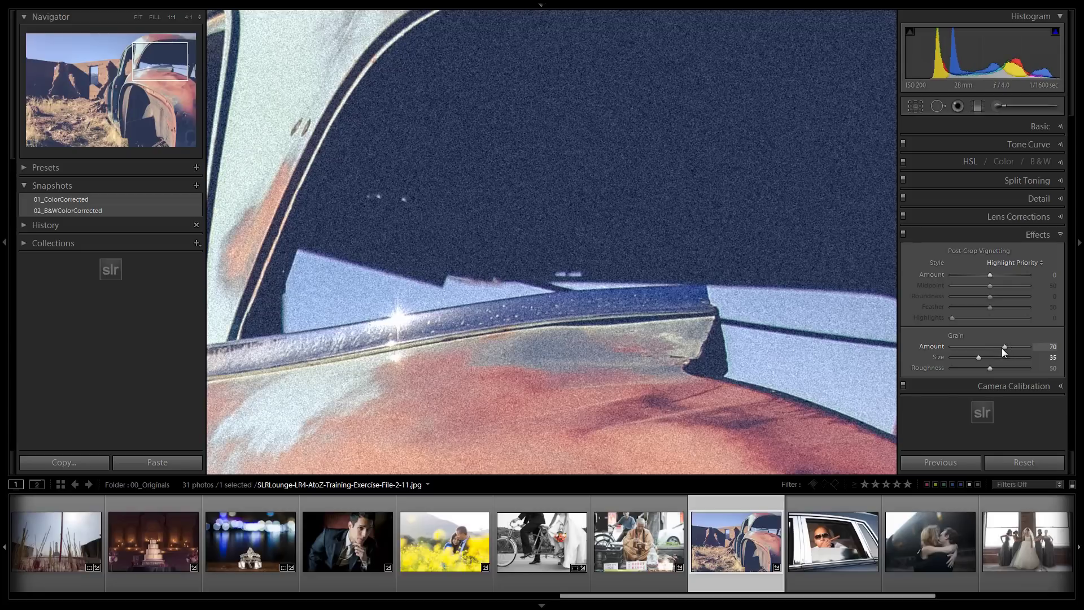
mouse_move(1003, 368)
mouse_down()
mouse_move(984, 368)
mouse_move(1004, 367)
mouse_up()
click(644, 329)
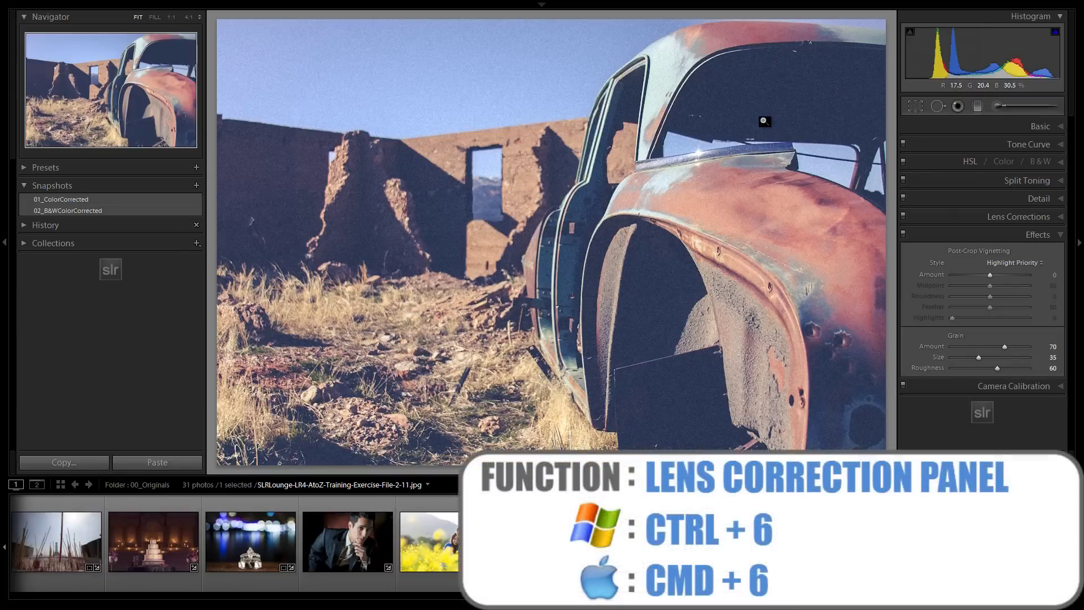
- Apply a Lens Corrections vignette with Amount -49 and Midpoint 11
key(ctrl+6)
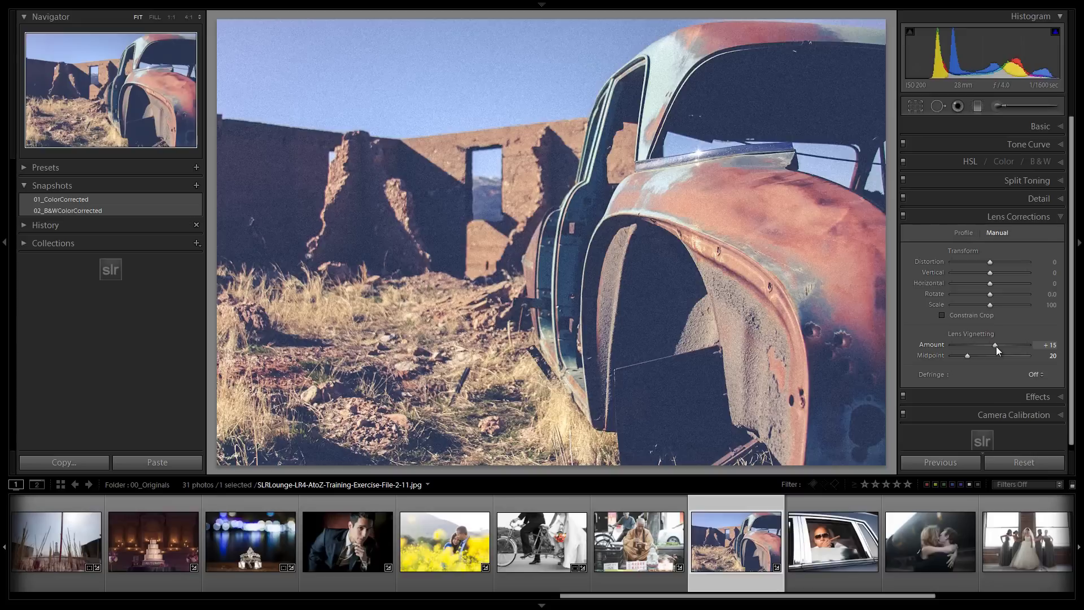
drag(992, 349, 964, 357)
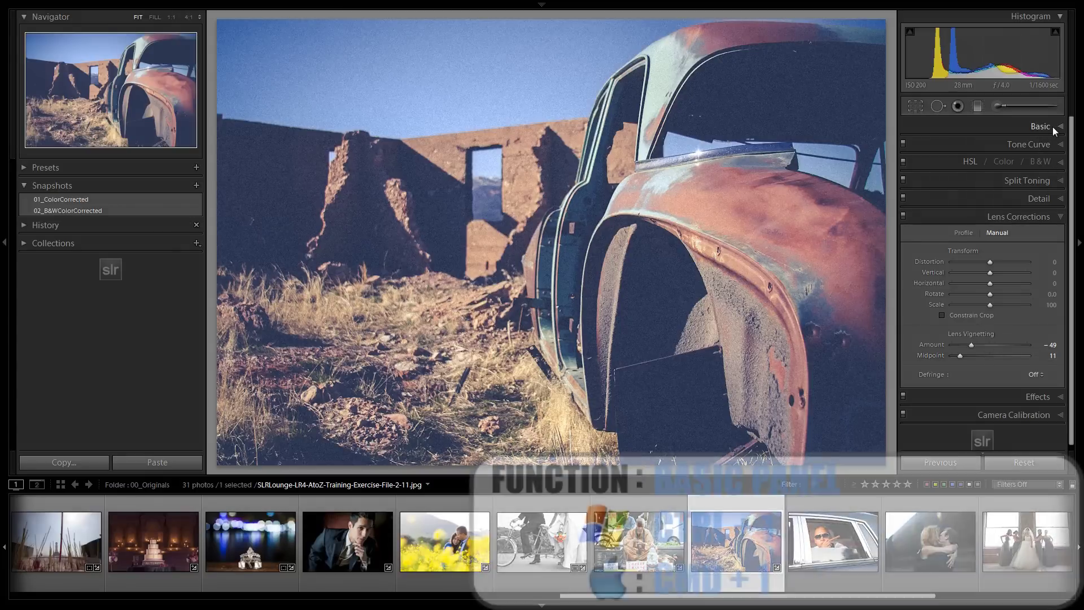
- In the Basic panel, set Vibrance to -10 and Saturation to +20
click(1051, 126)
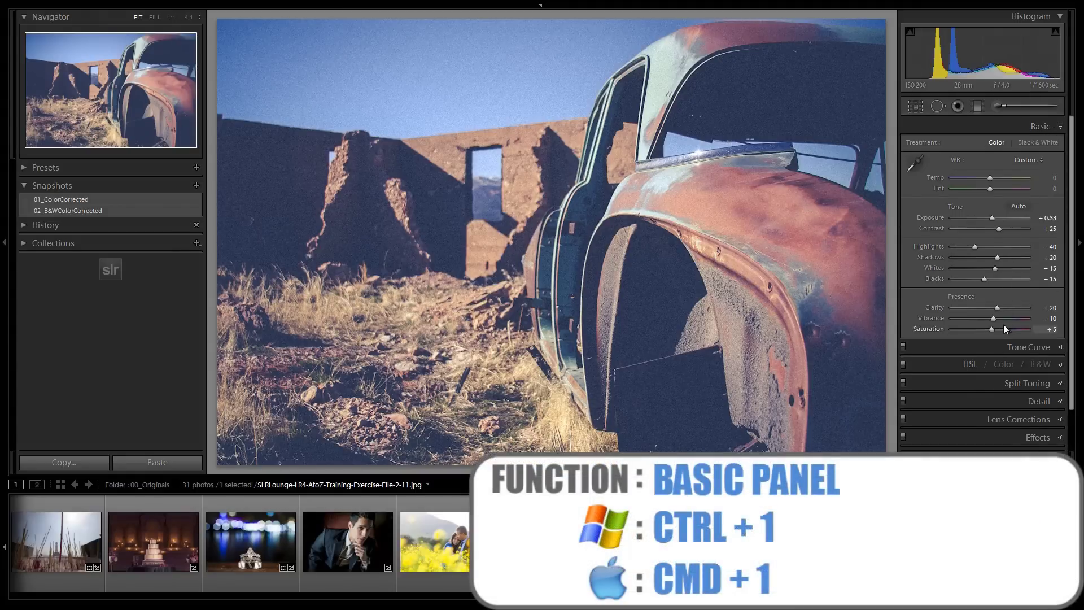
key(Down)
key(Down)
key(Down)
key(Down)
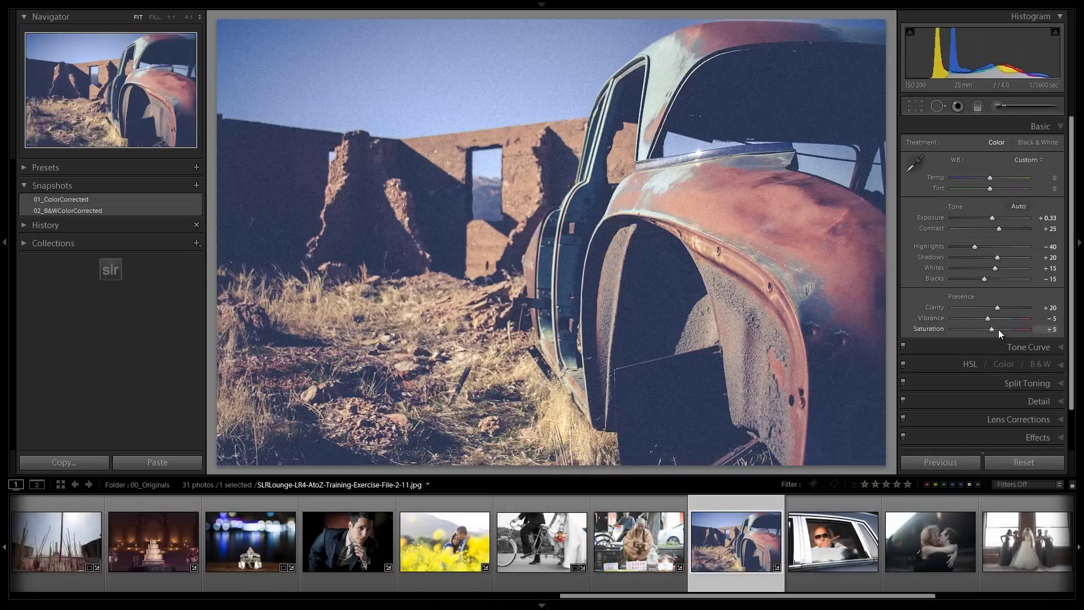
key(Up)
key(Down)
- Nudge the Green curve's upper point and lift the Blue curve's shadow point slightly
click(1029, 346)
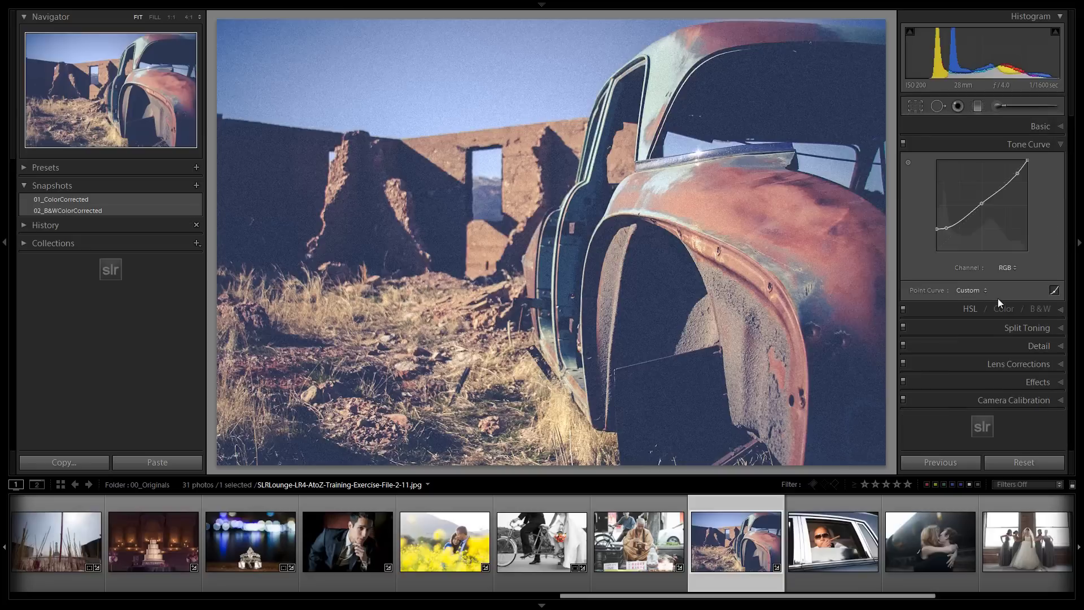
click(1004, 269)
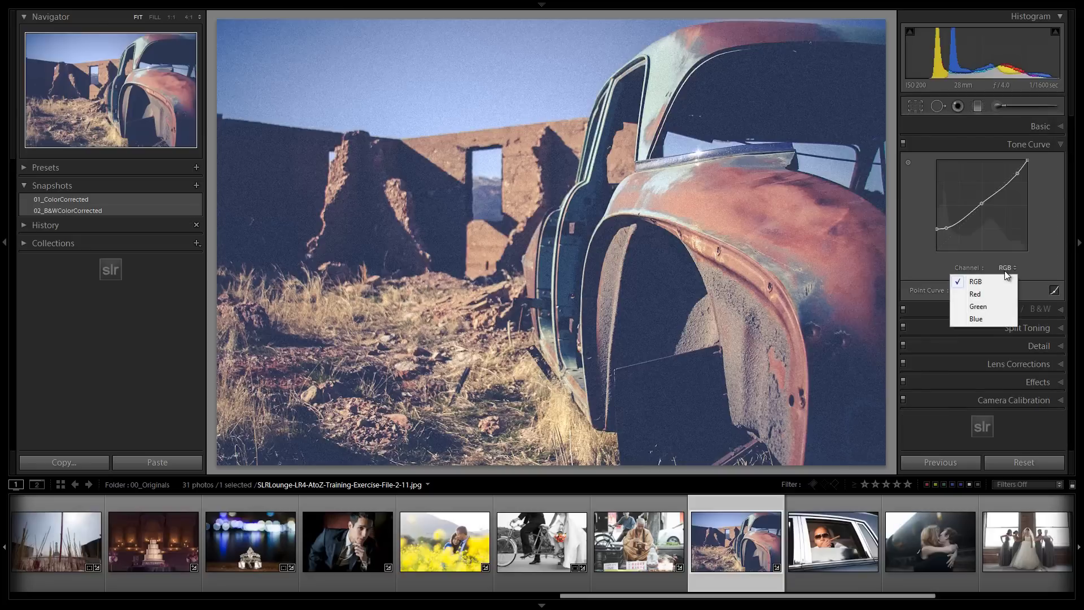
click(997, 307)
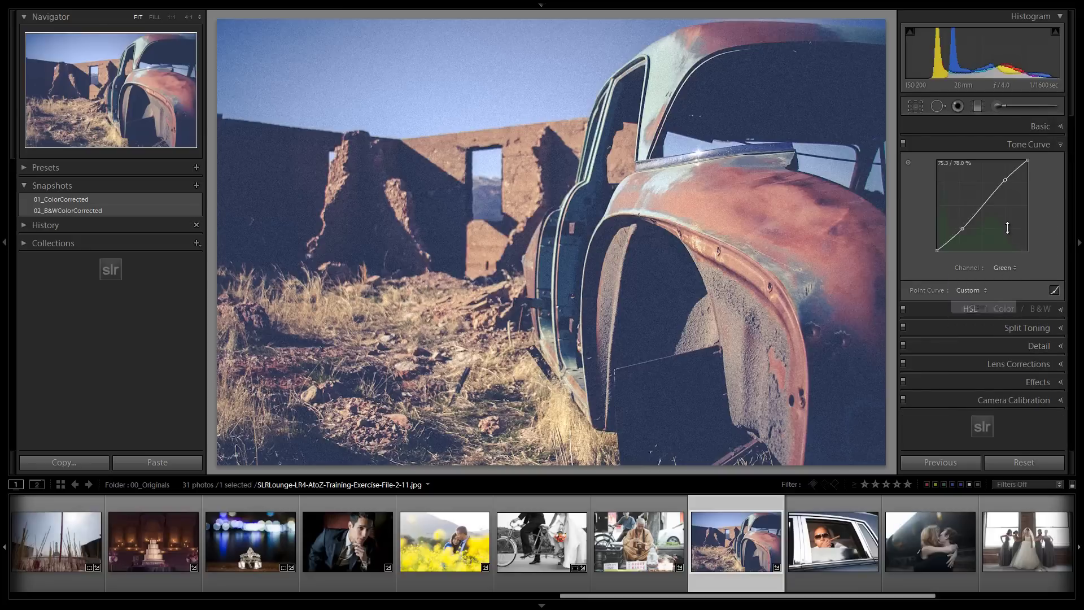
click(1004, 178)
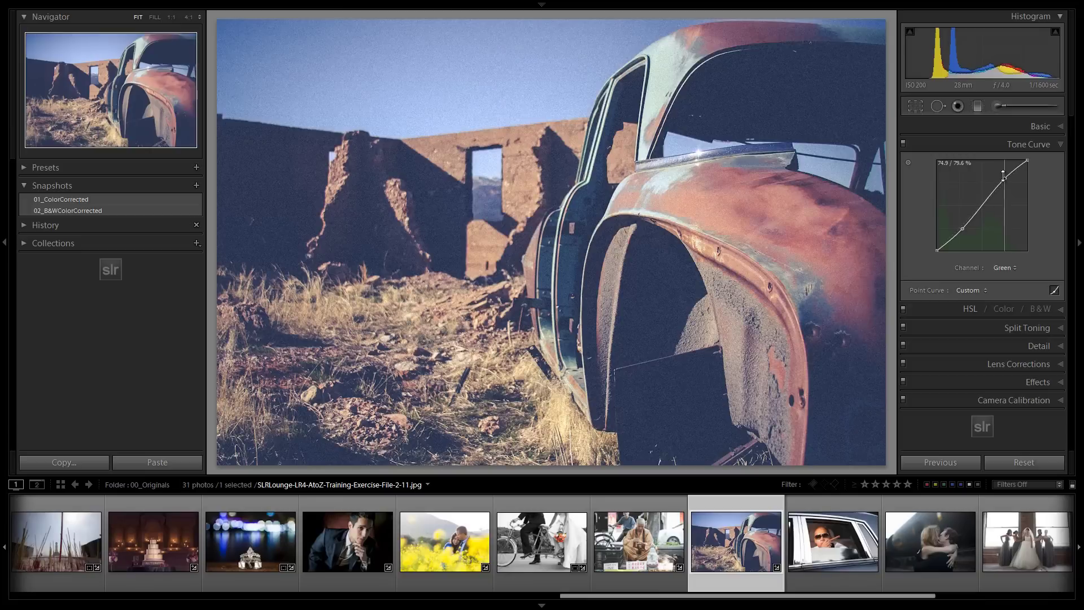
drag(1003, 175, 1003, 175)
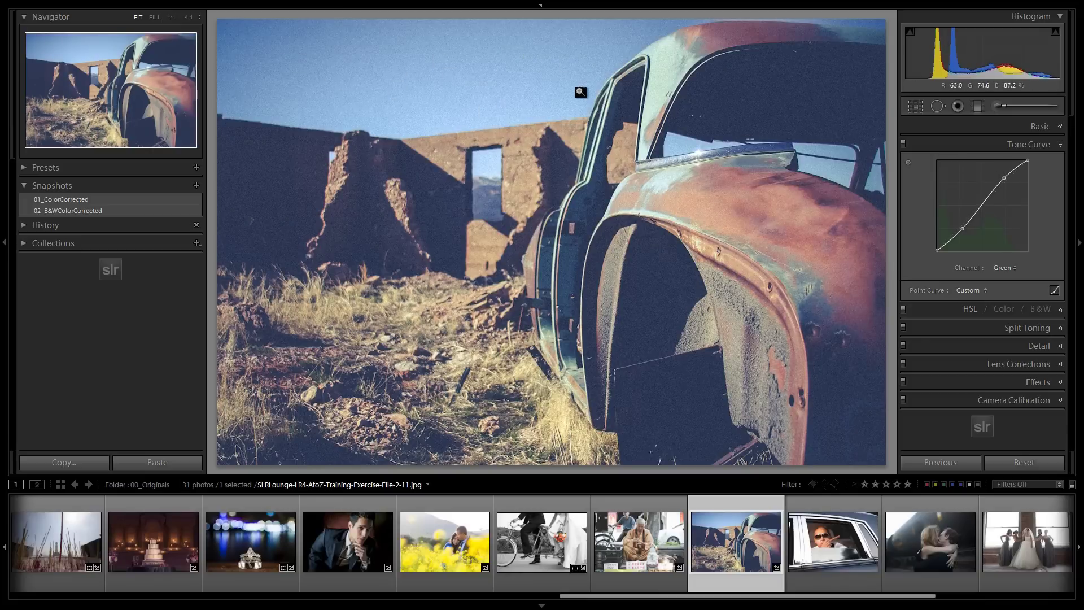
click(1007, 269)
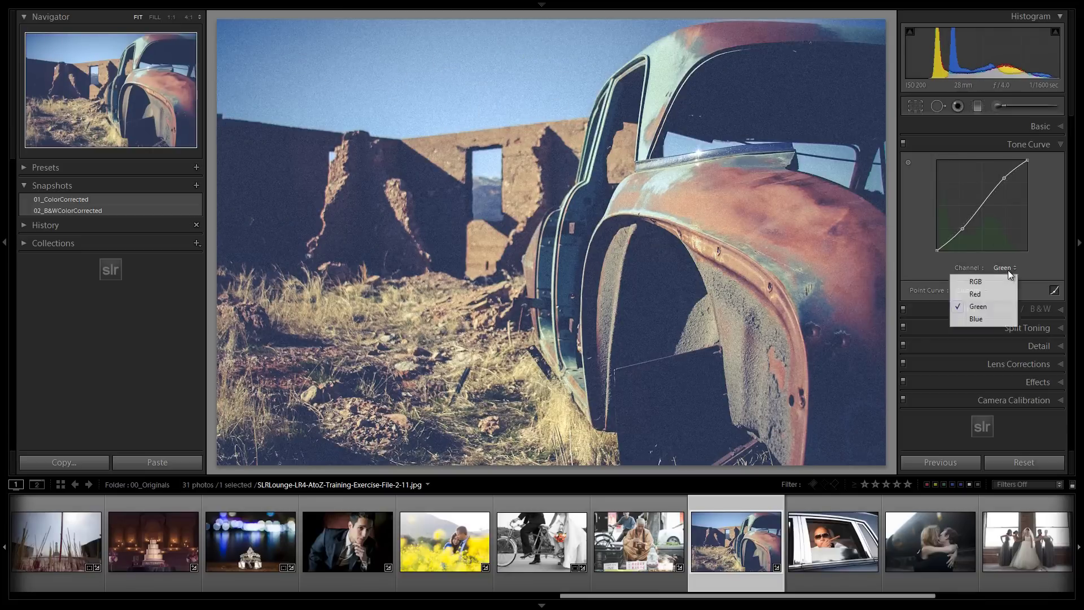
click(982, 319)
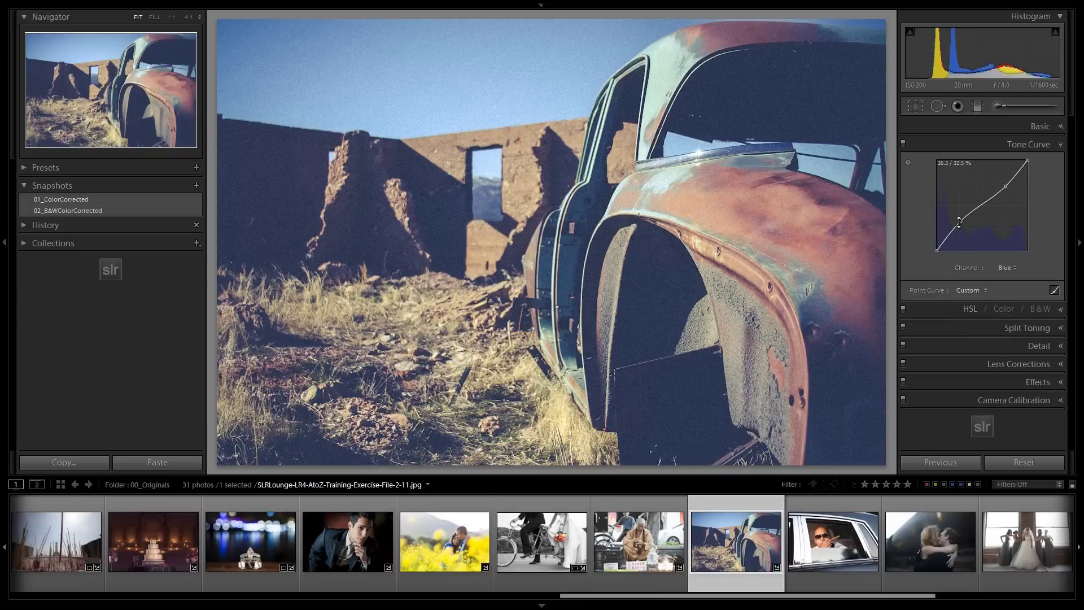
drag(956, 230, 956, 228)
- Create a new snapshot named 03_VintageColorCrossProcessed
click(194, 185)
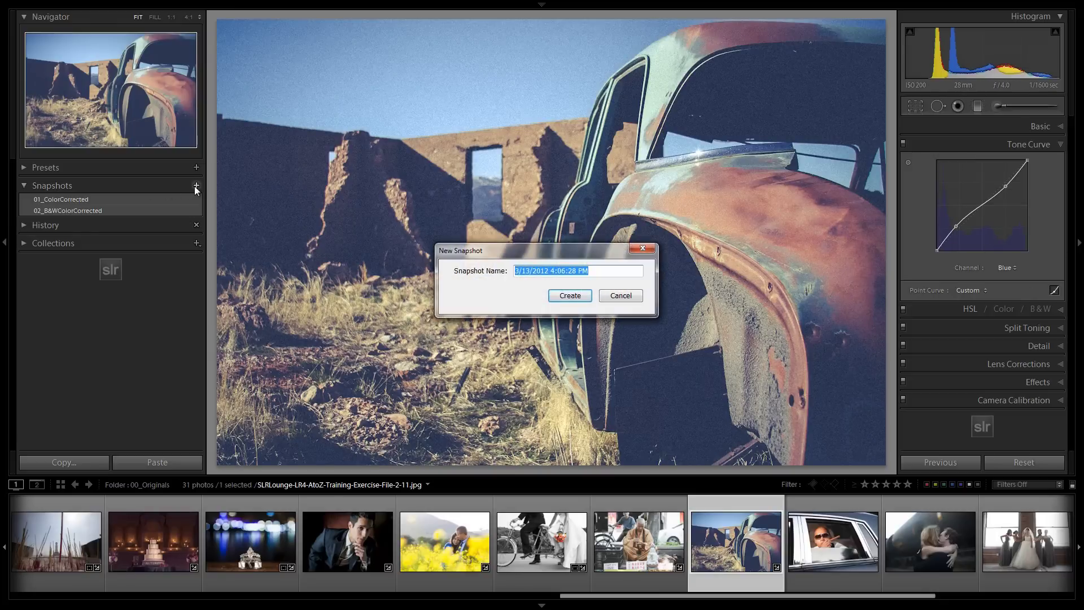
text(03_V)
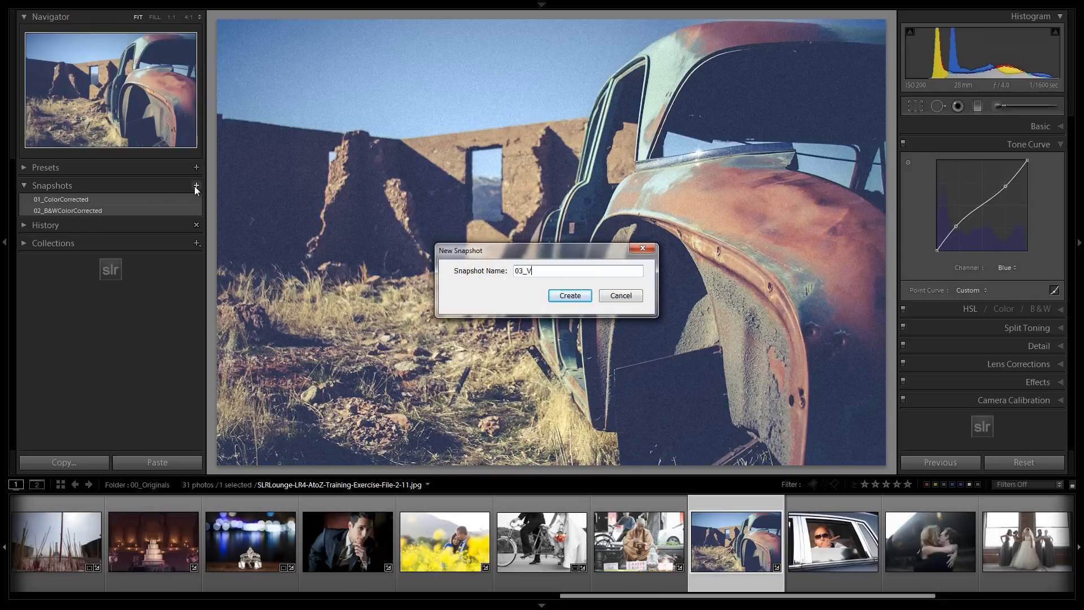
text(intageColorCrossProcessed)
key(Return)
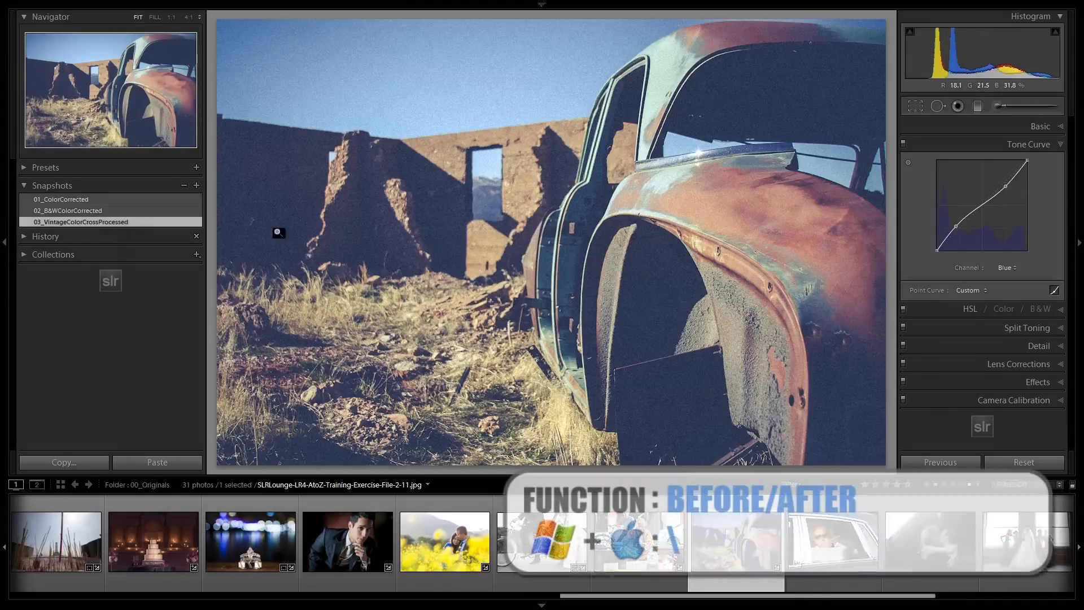
key(backslash)
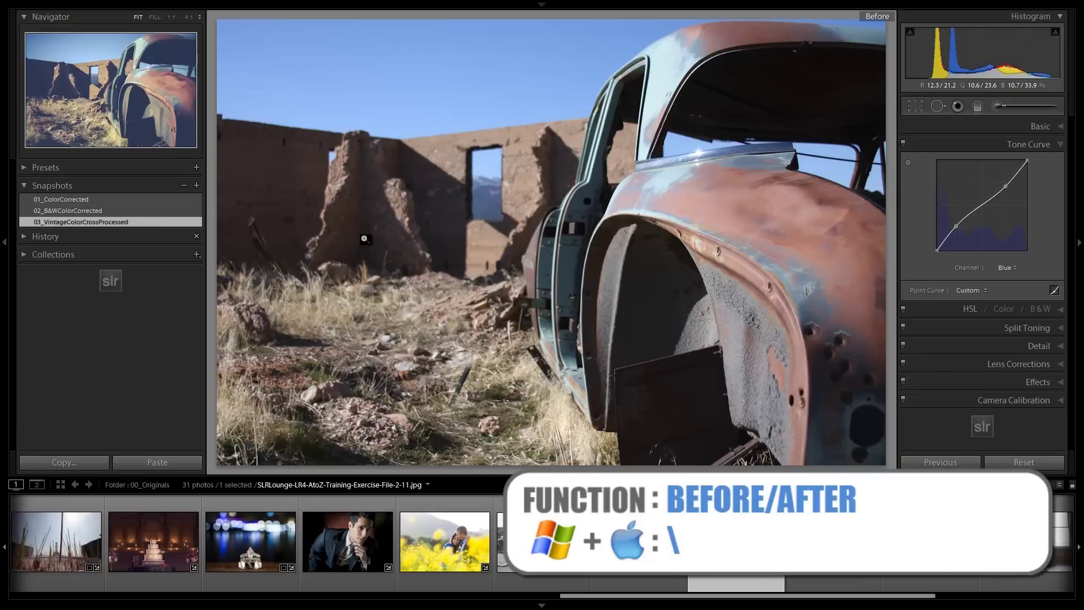
key(backslash)
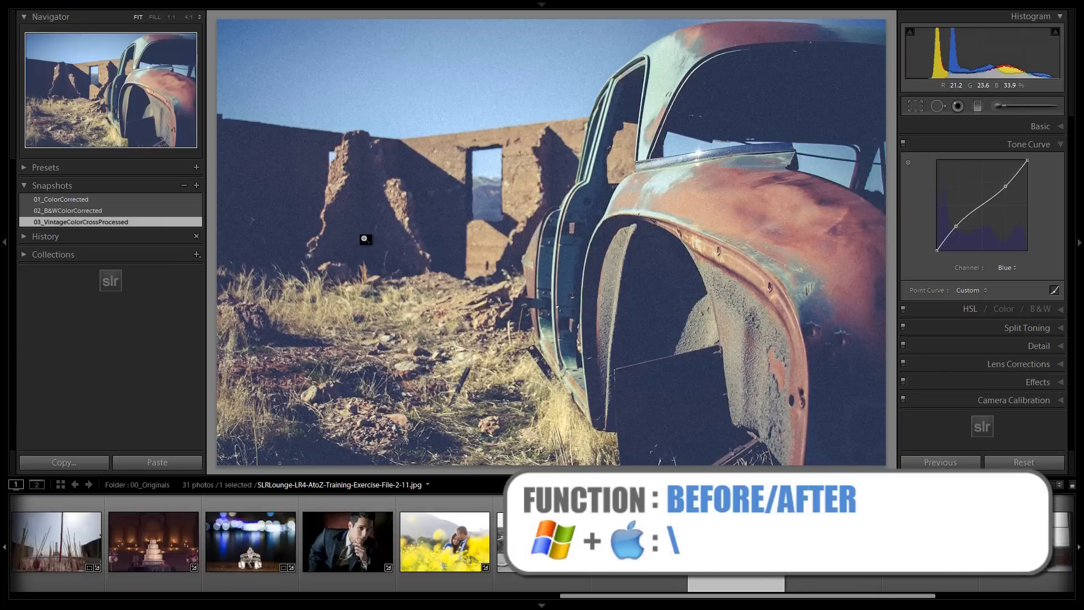